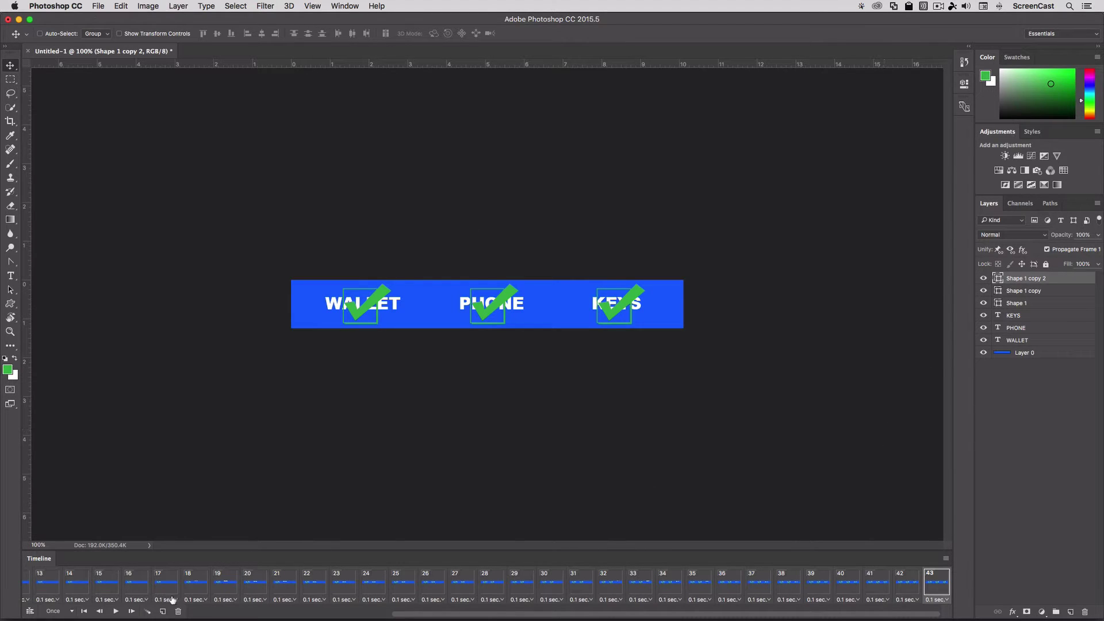
Step: Duplicate the last frame as frame 44 and hide the KEYS text layer in it
left_click(163, 611)
left_click(983, 316)
left_click(983, 278)
left_click(982, 278)
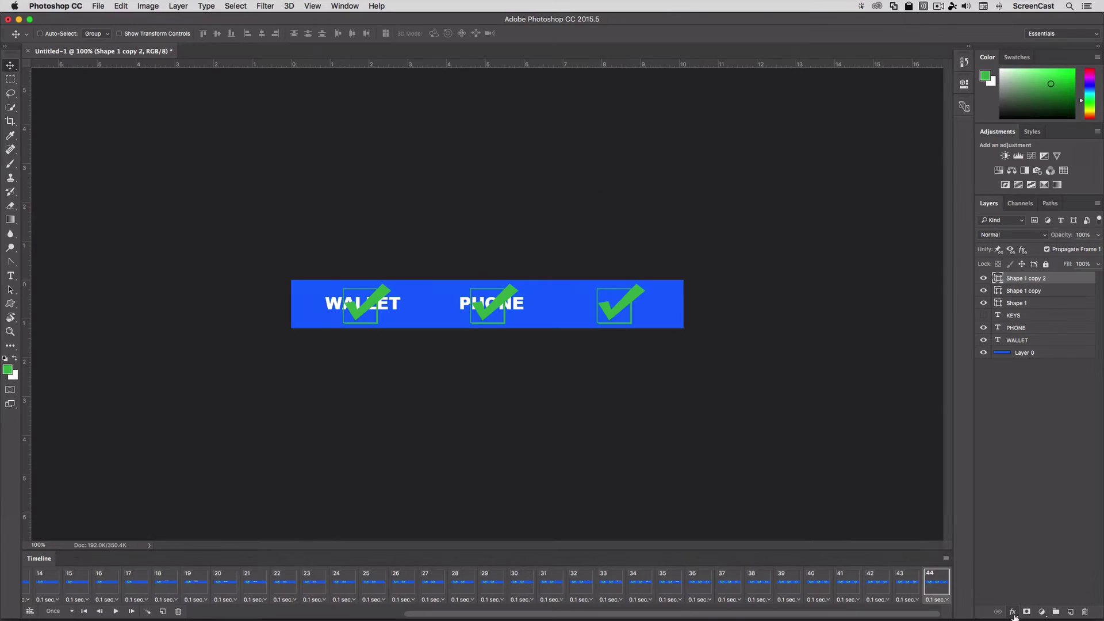
left_click(1007, 604)
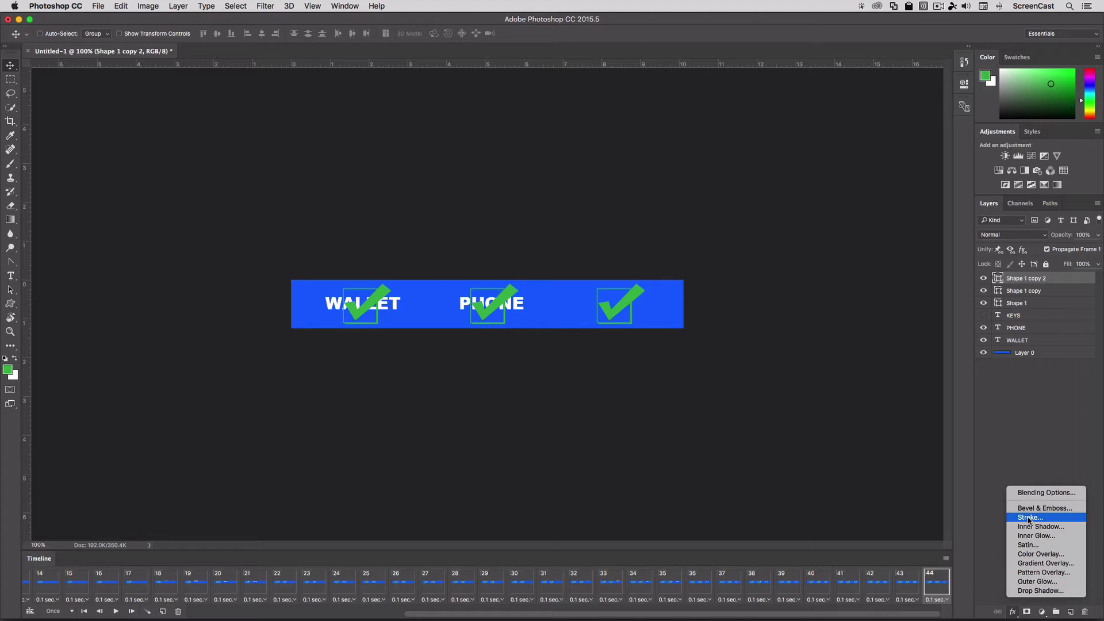
Step: Give the third checkmark a black Drop Shadow at 128°, with Outer Glow and Pattern Overlay left off
left_click(1035, 591)
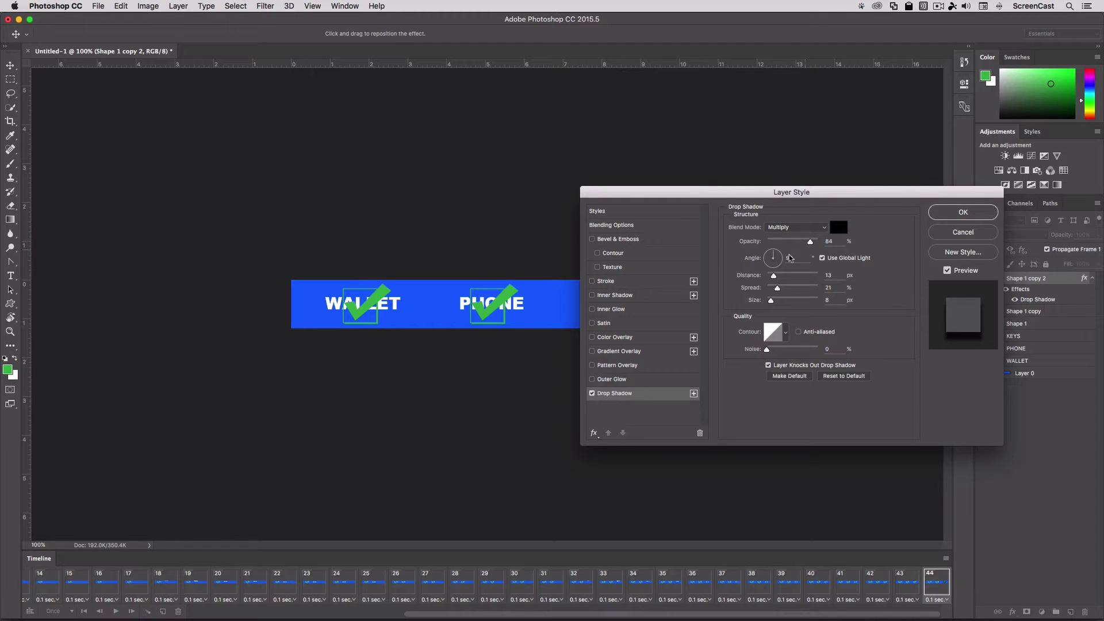
left_click(626, 379)
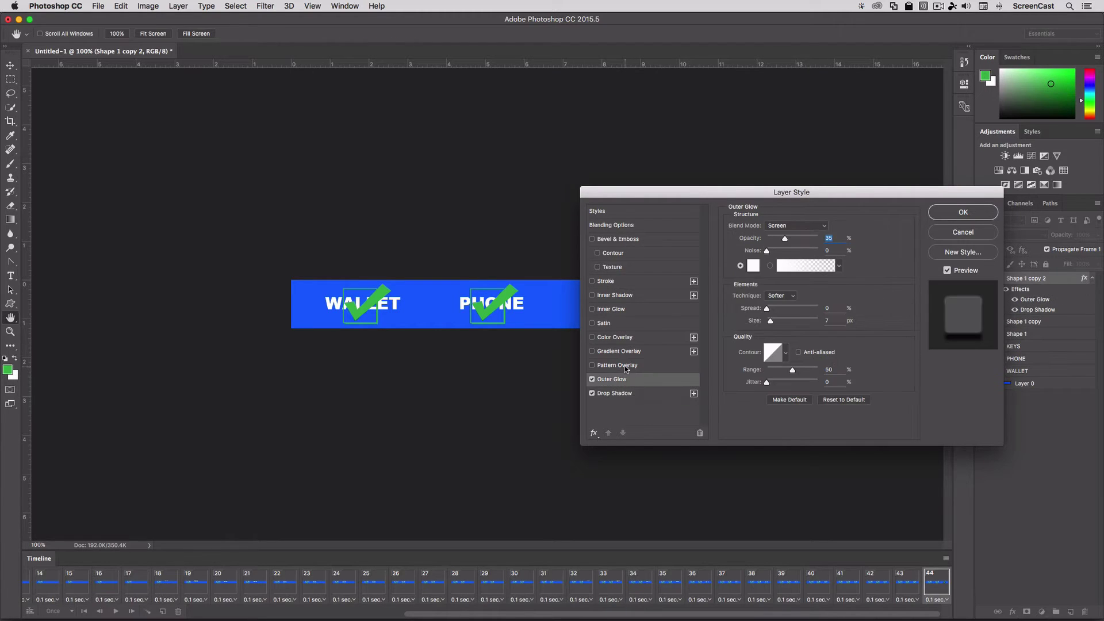
left_click(624, 366)
left_click(591, 379)
left_click(592, 365)
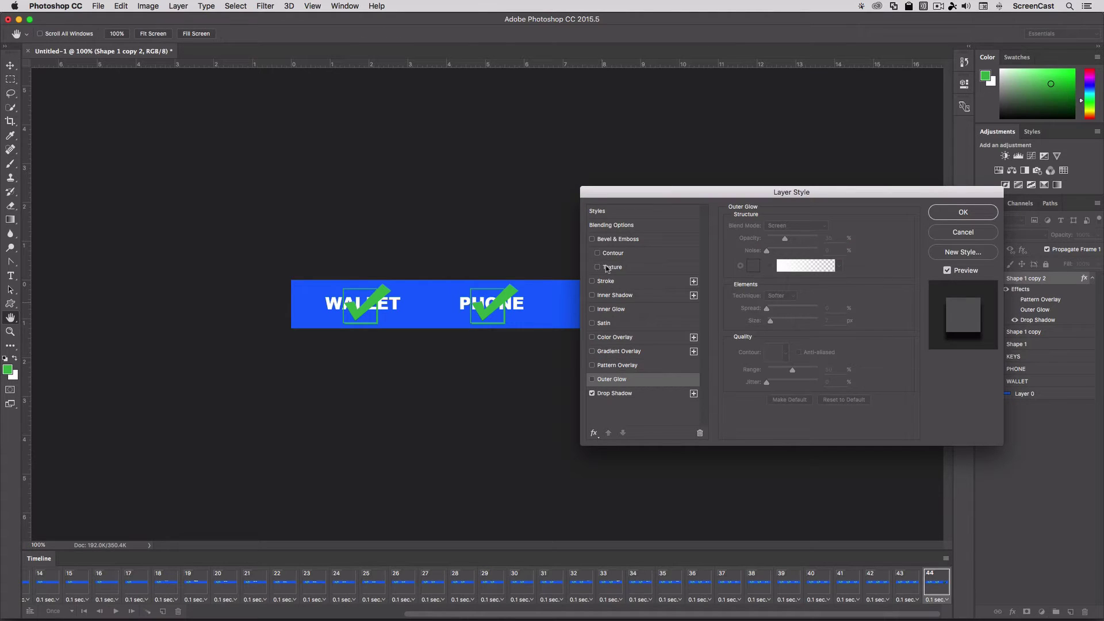
left_click(631, 396)
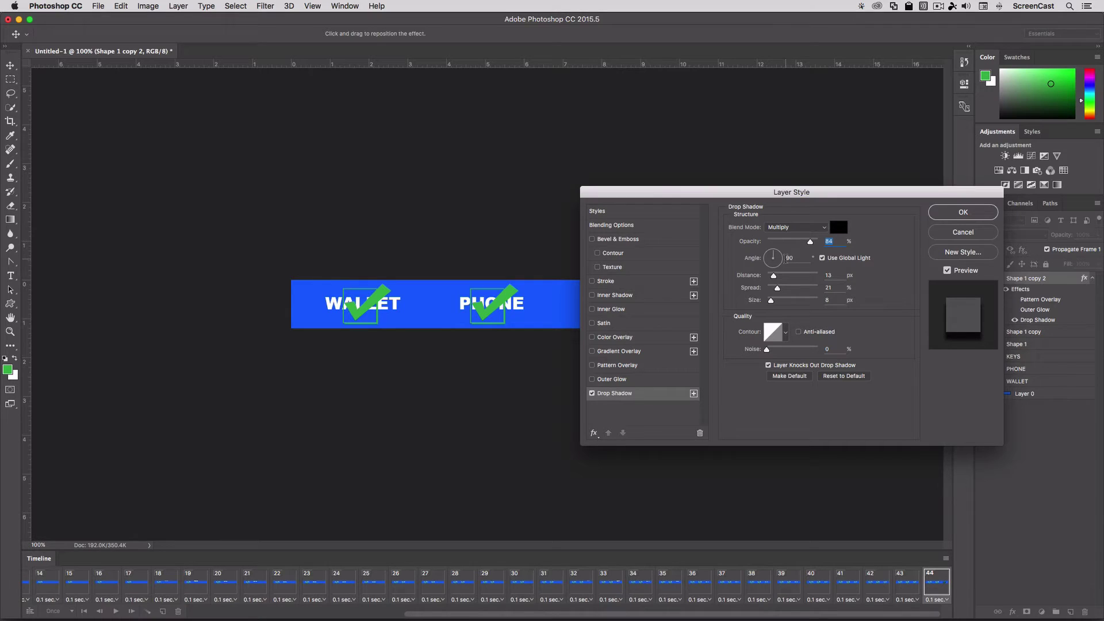
left_click_drag(760, 197, 675, 355)
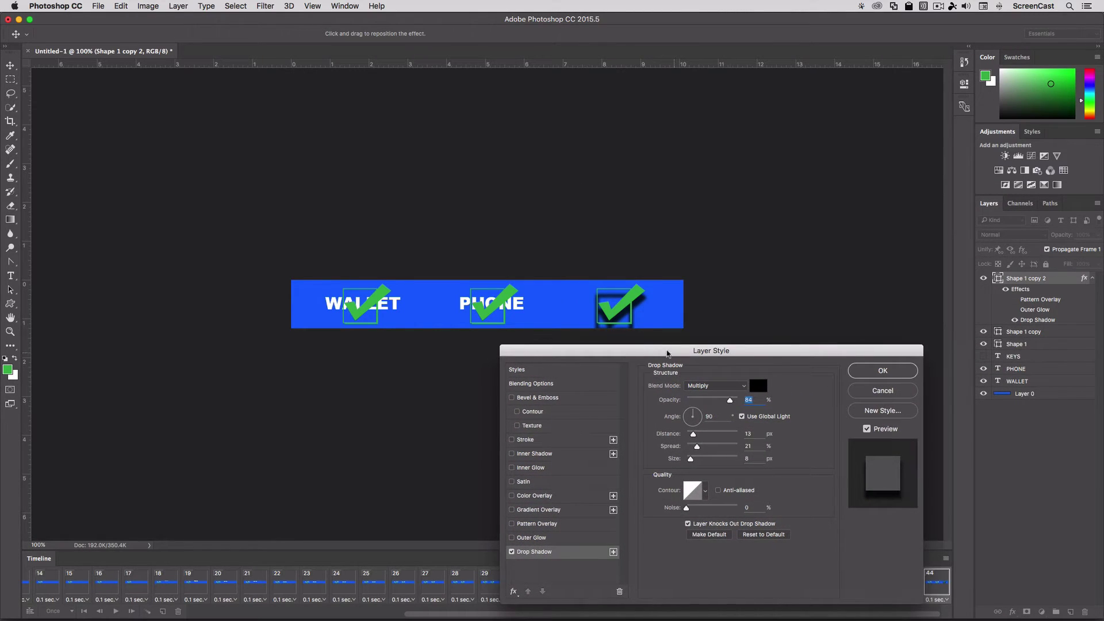
left_click(688, 412)
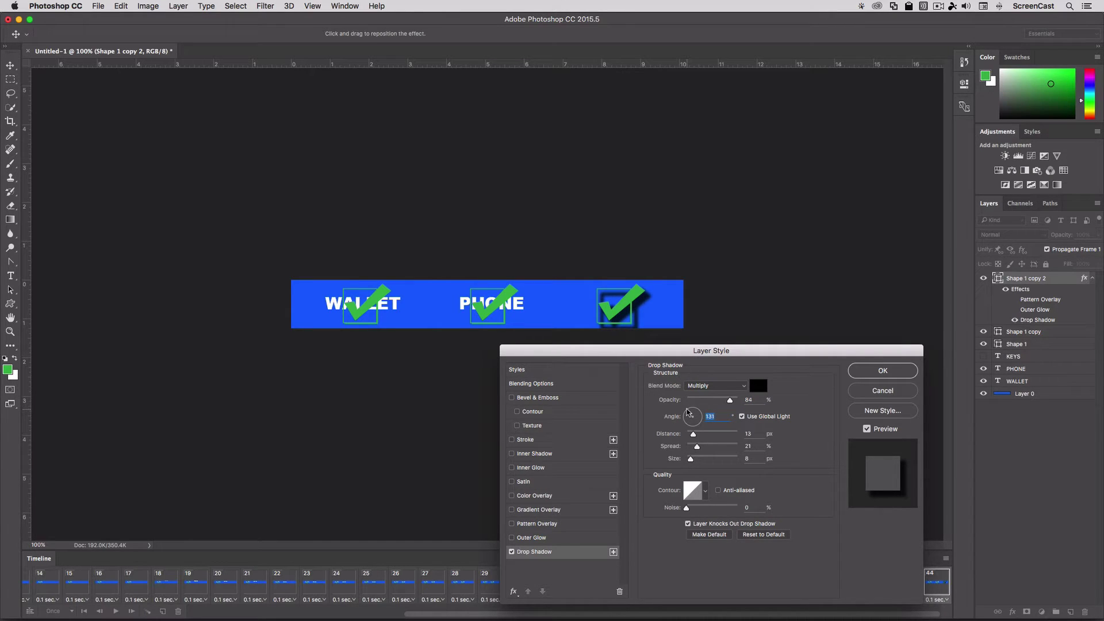
key("Down")
key("Down")
key("Down")
left_click(874, 373)
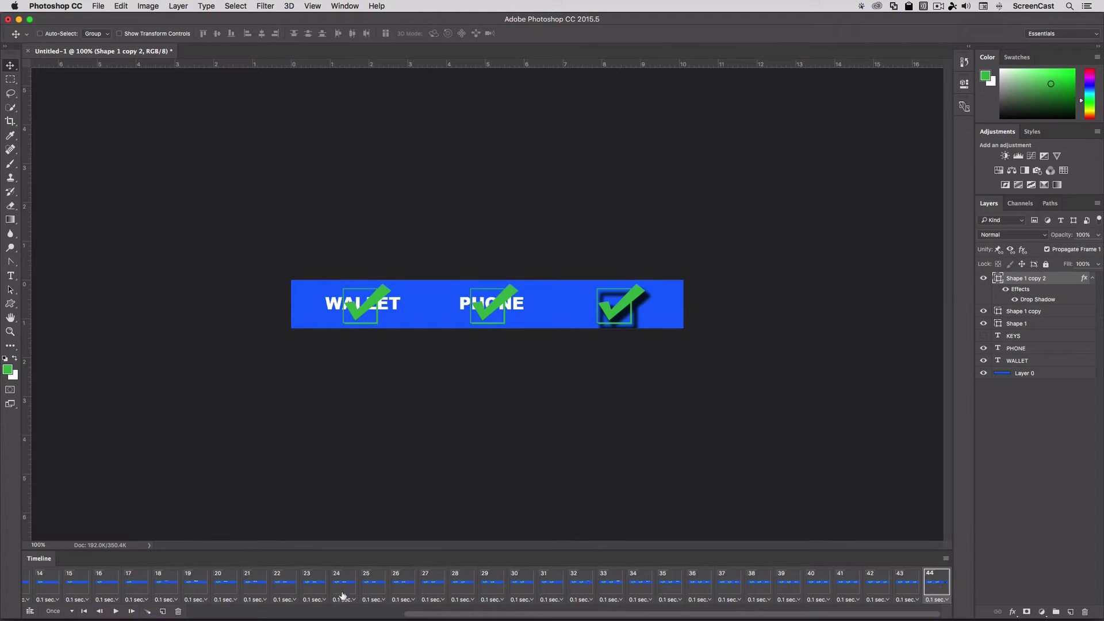
Step: Add frame 45 and compare it against frame 44, ending on frame 45
left_click(163, 612)
left_click(907, 586)
left_click(932, 586)
left_click(911, 586)
left_click(934, 586)
left_click(909, 586)
left_click(936, 588)
left_click(910, 586)
left_click(935, 587)
Step: Swing frame 45's drop shadow angle to -54°, then select frames 44 and 45 together
double_click(1040, 300)
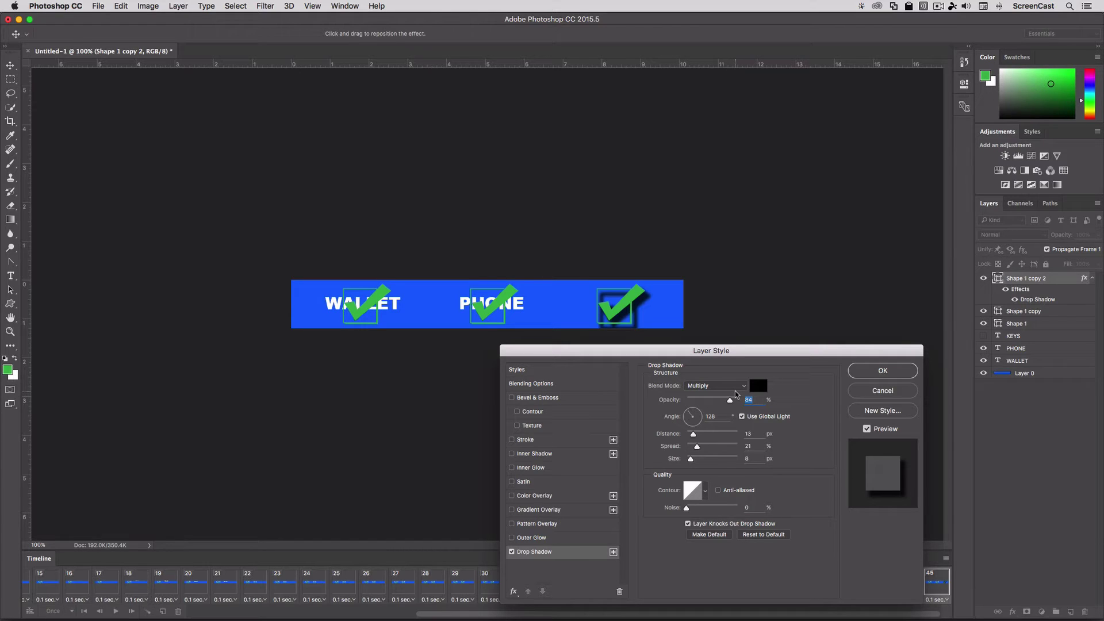
left_click_drag(690, 415, 702, 430)
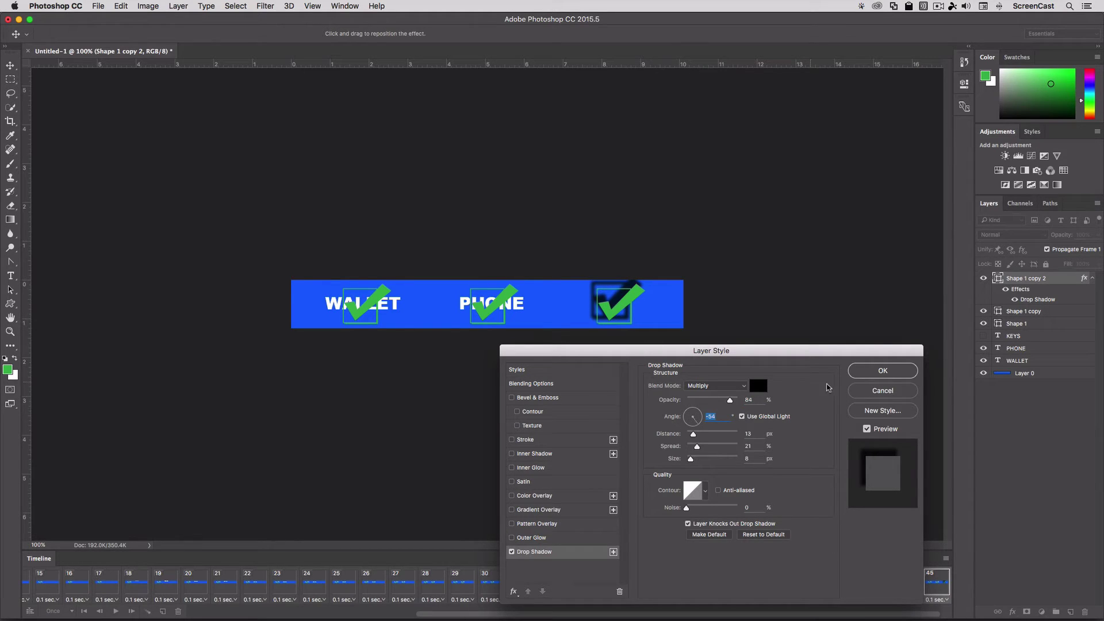
left_click(882, 374)
left_click(908, 583)
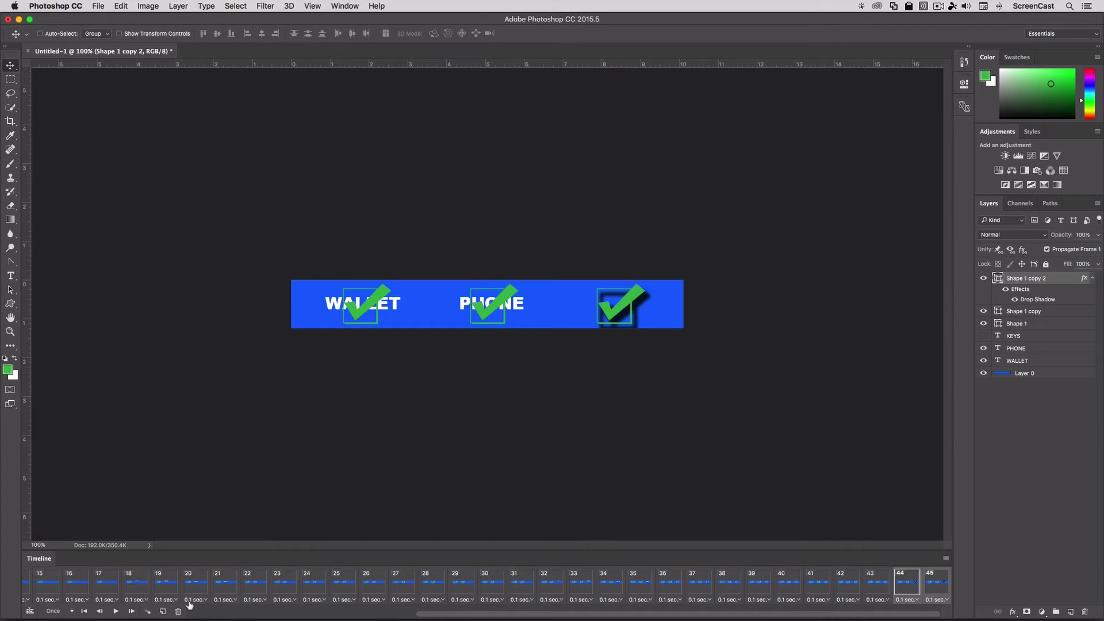
Step: Tween frames 44 to 45 on all layers with Position, Opacity and Effects, then preview playback
left_click(148, 612)
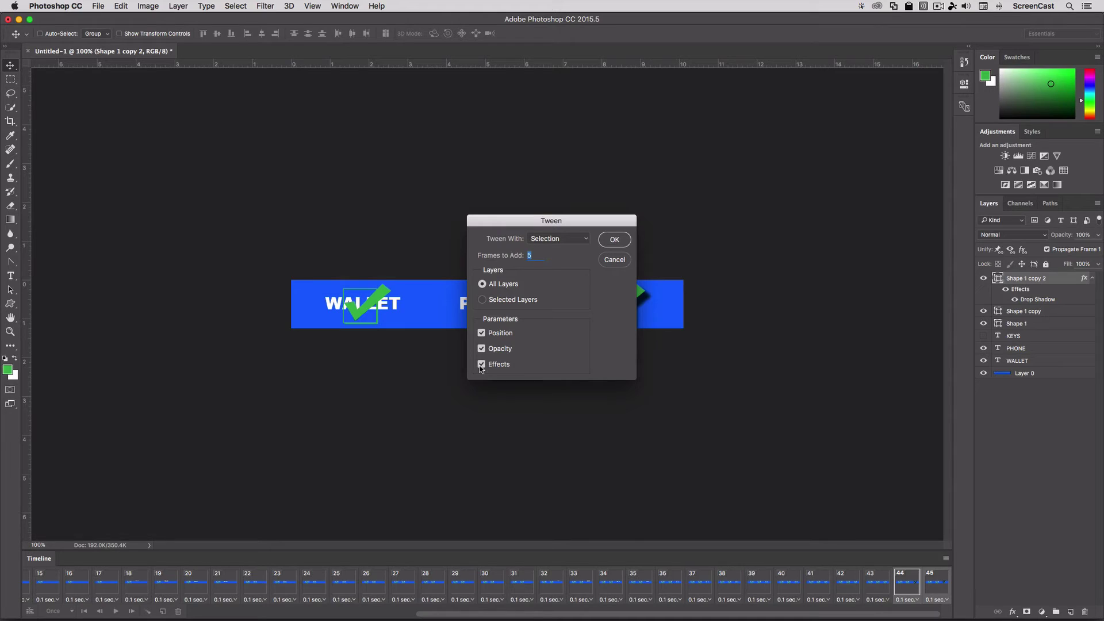
left_click_drag(555, 222, 748, 301)
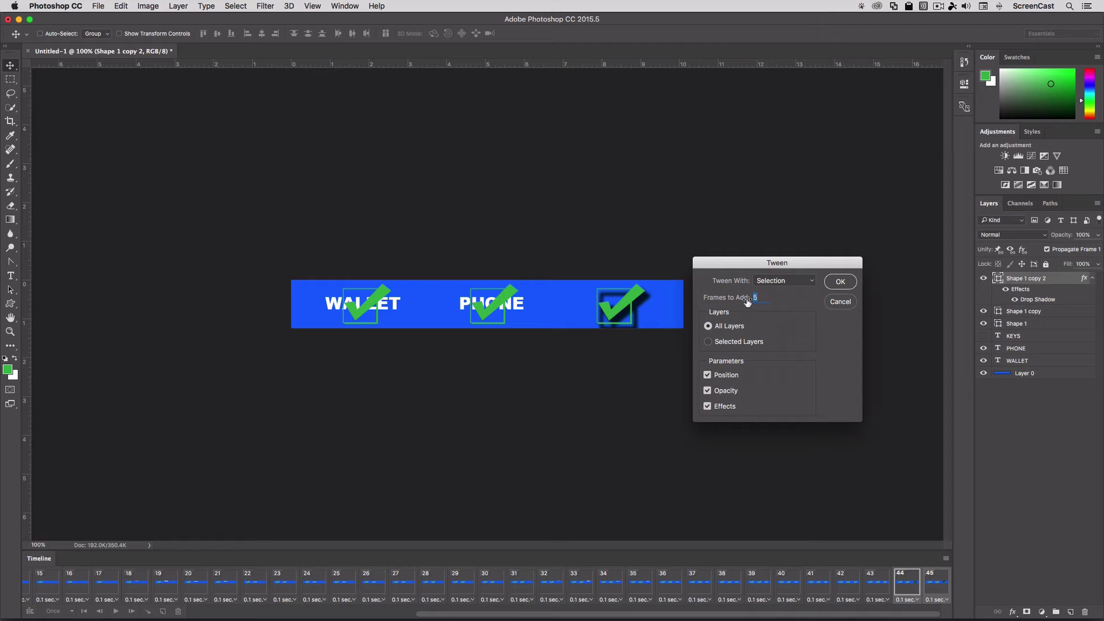
left_click(841, 282)
scroll(749, 617, "right", 5)
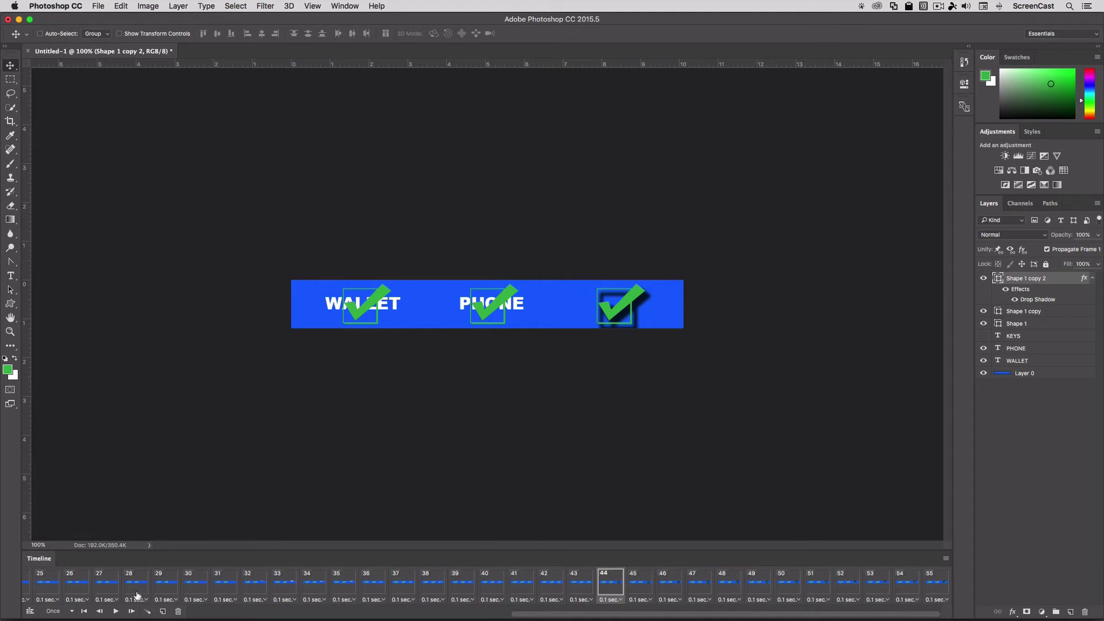
left_click(115, 612)
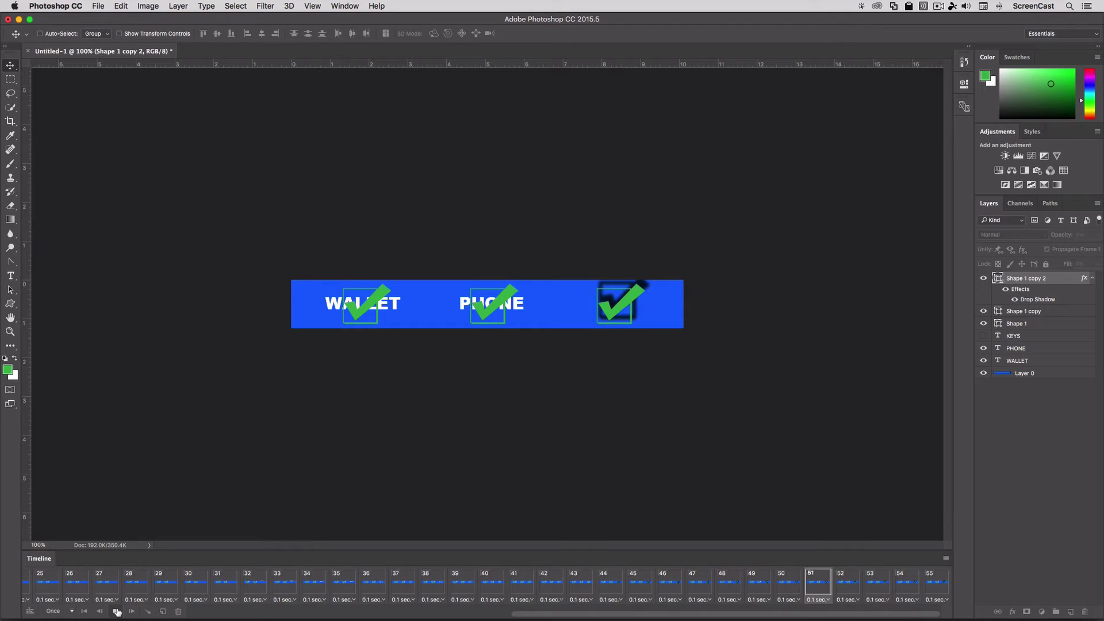
Step: Replay the 55-frame animation, step back through frames 54 to 51, and scroll back to frame 1
left_click(117, 612)
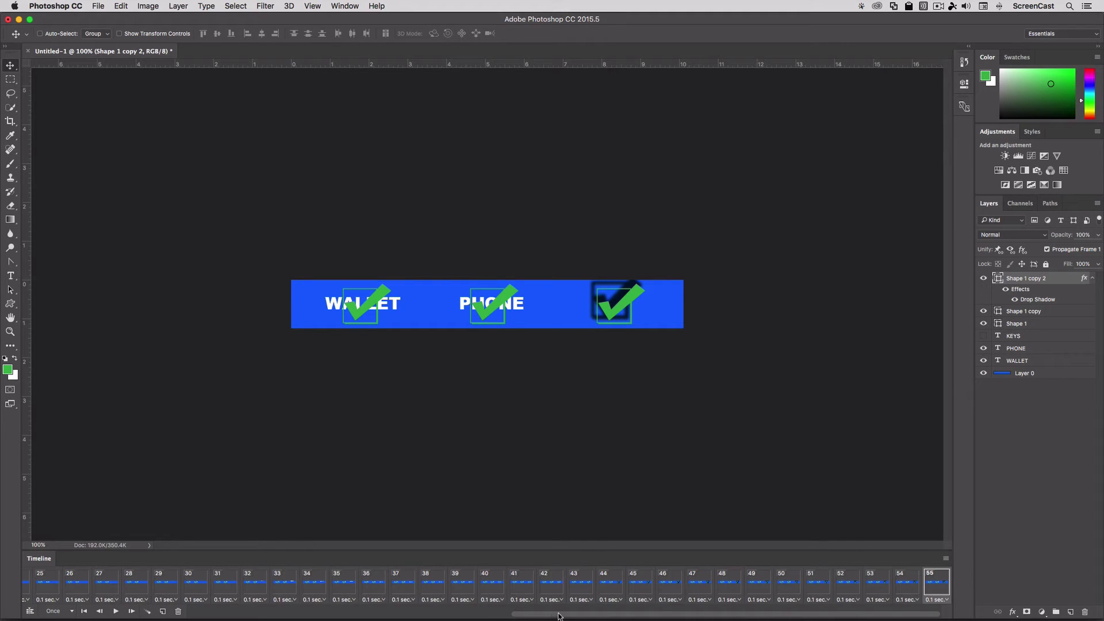
left_click(1013, 612)
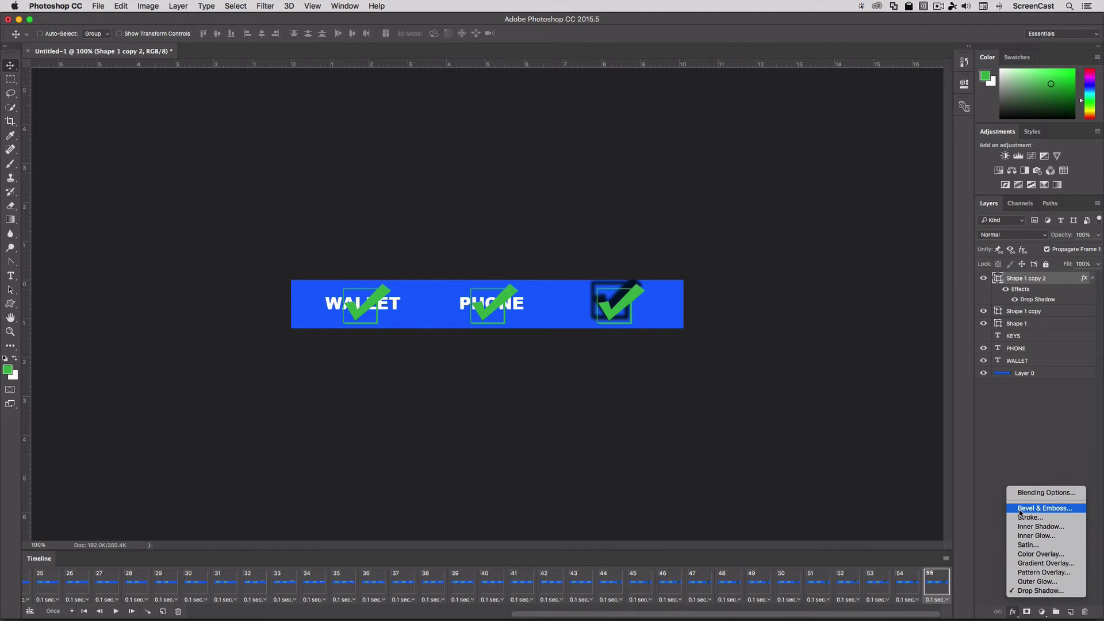
left_click(1015, 614)
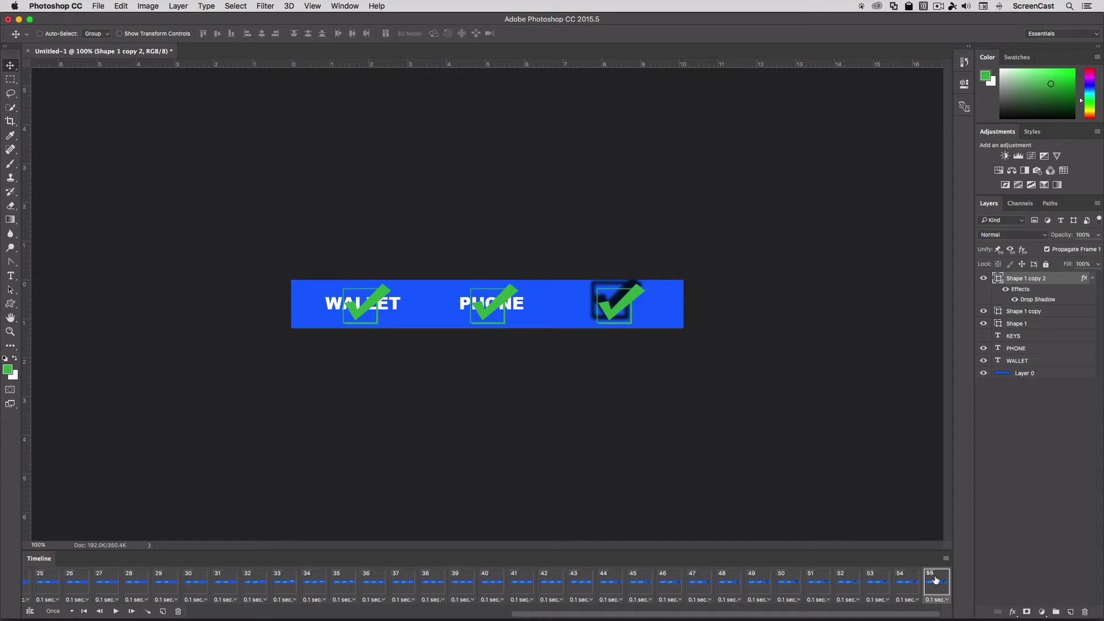
left_click(914, 578)
left_click(881, 580)
left_click(840, 585)
left_click(821, 584)
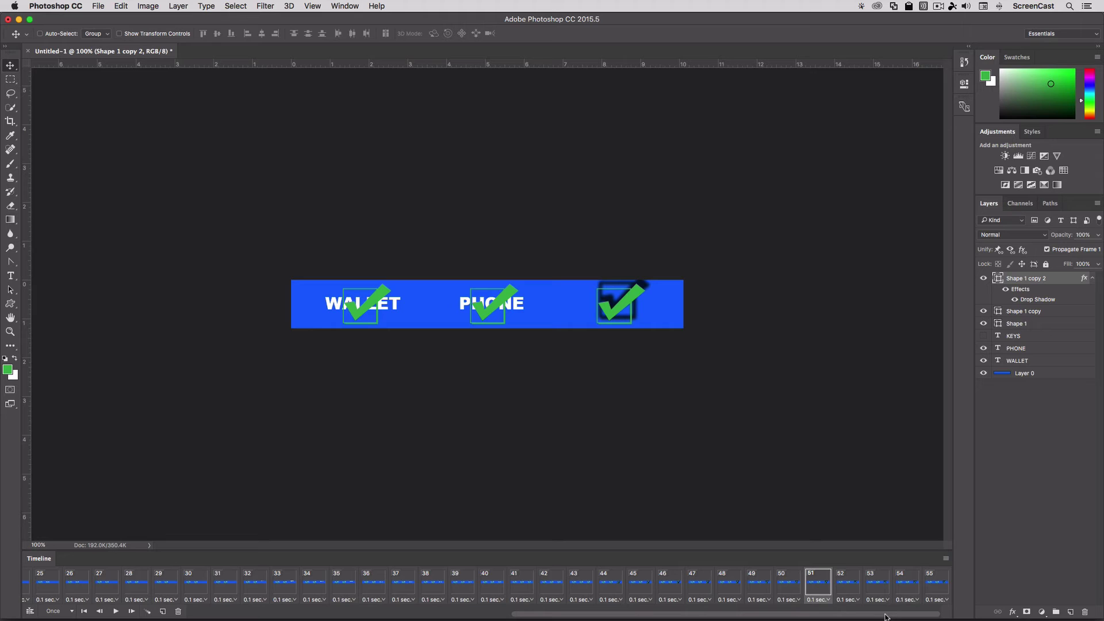
left_click_drag(886, 618, 575, 617)
mouse_move(584, 607)
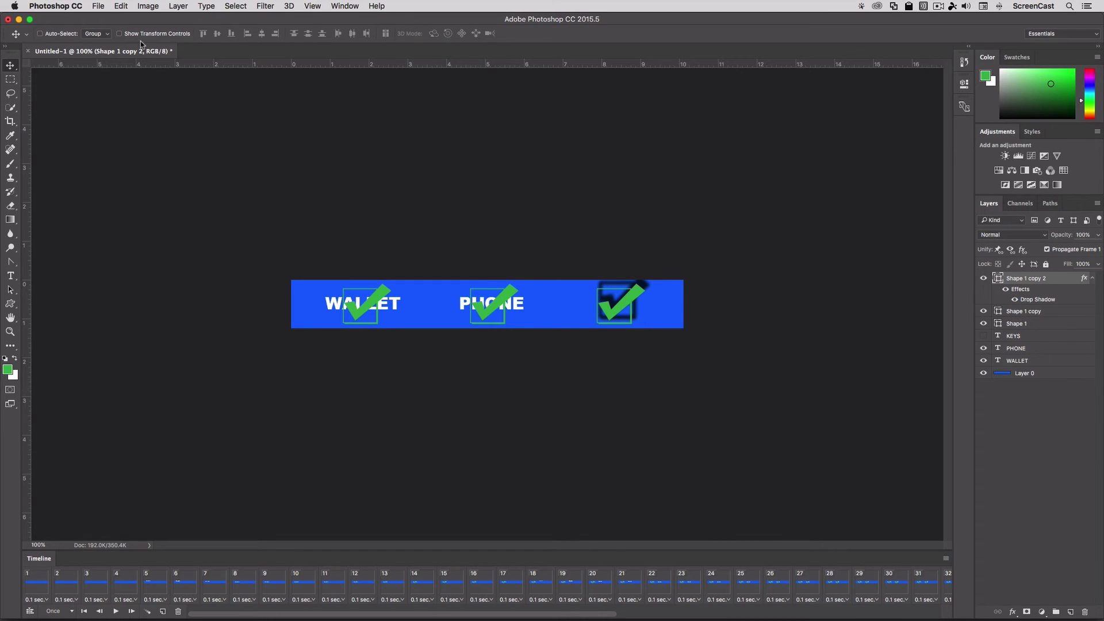
Step: In Save for Web (Legacy), keep GIF format with 256 colours and preview the animation
left_click(98, 6)
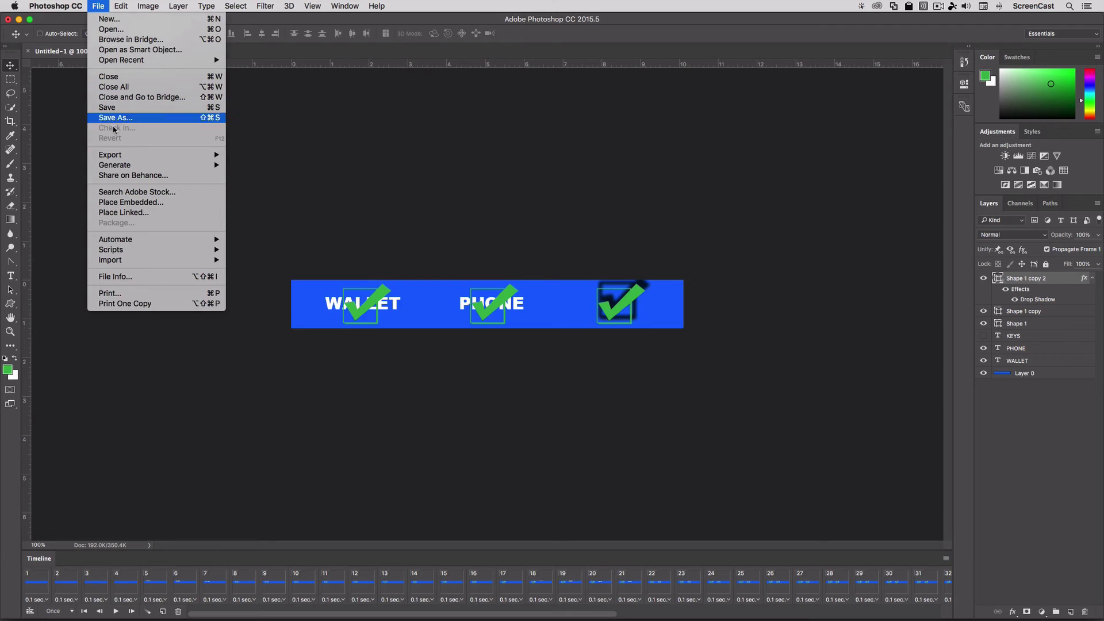
mouse_move(115, 156)
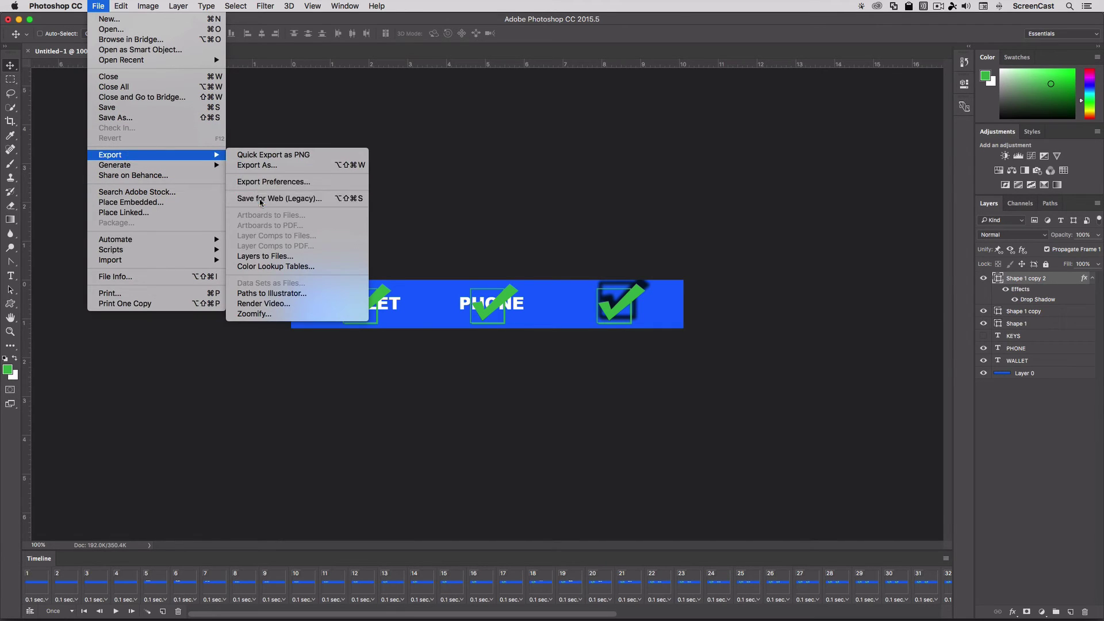
left_click(329, 224)
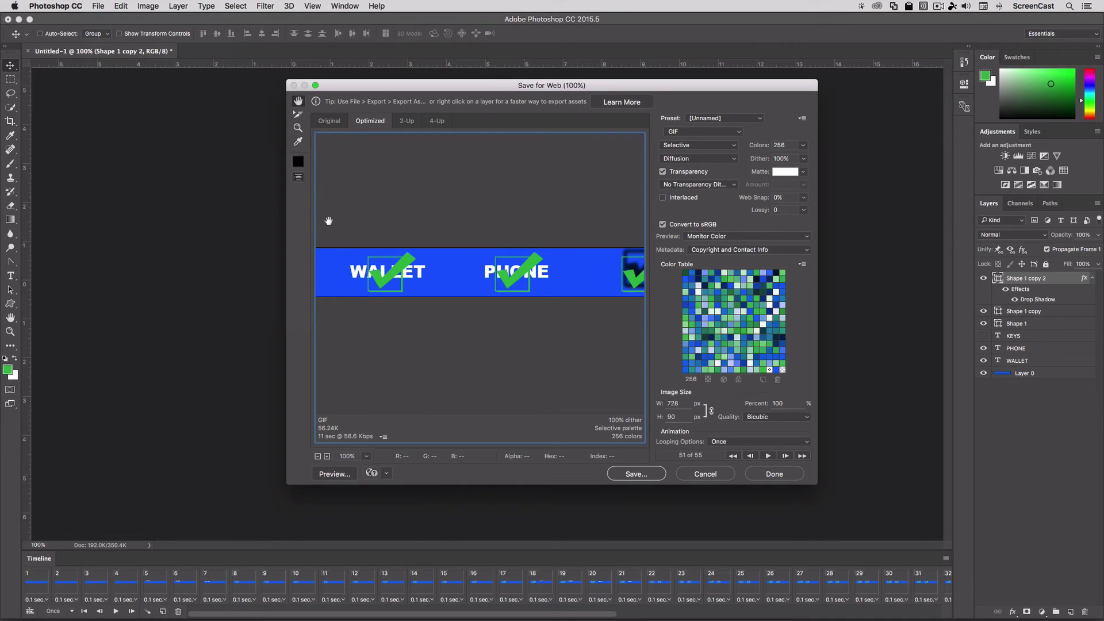
left_click_drag(476, 88, 369, 87)
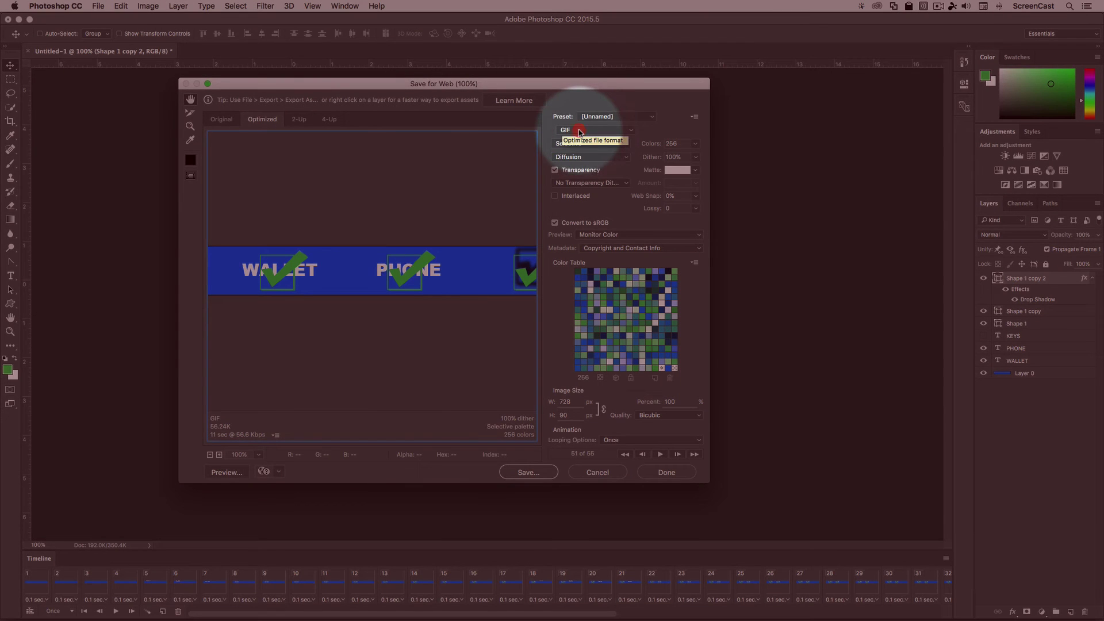
left_click(579, 131)
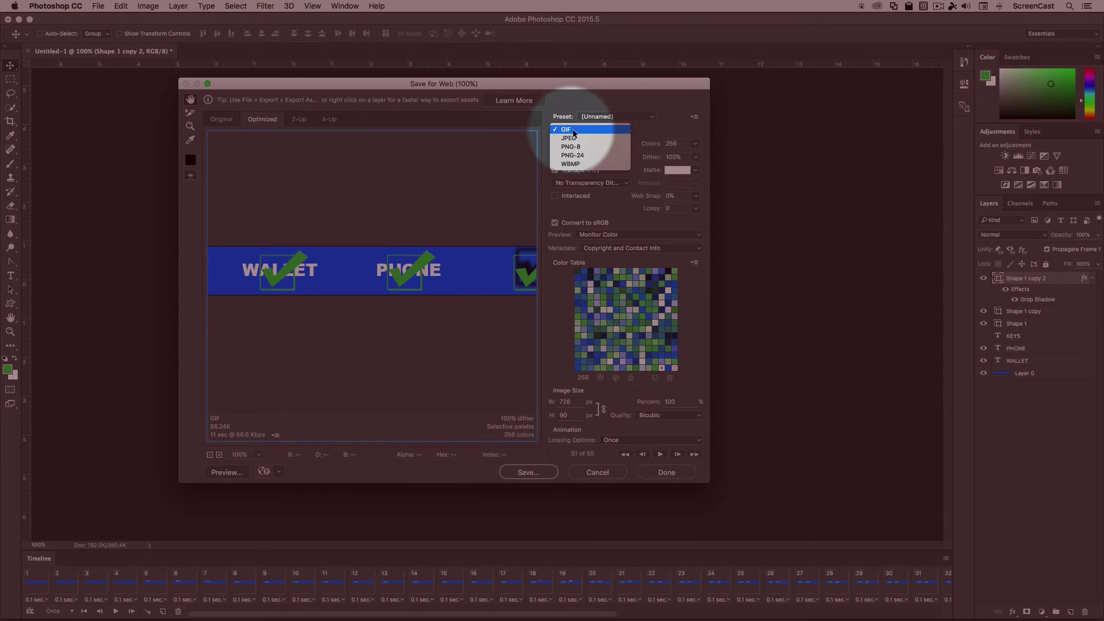
left_click(577, 131)
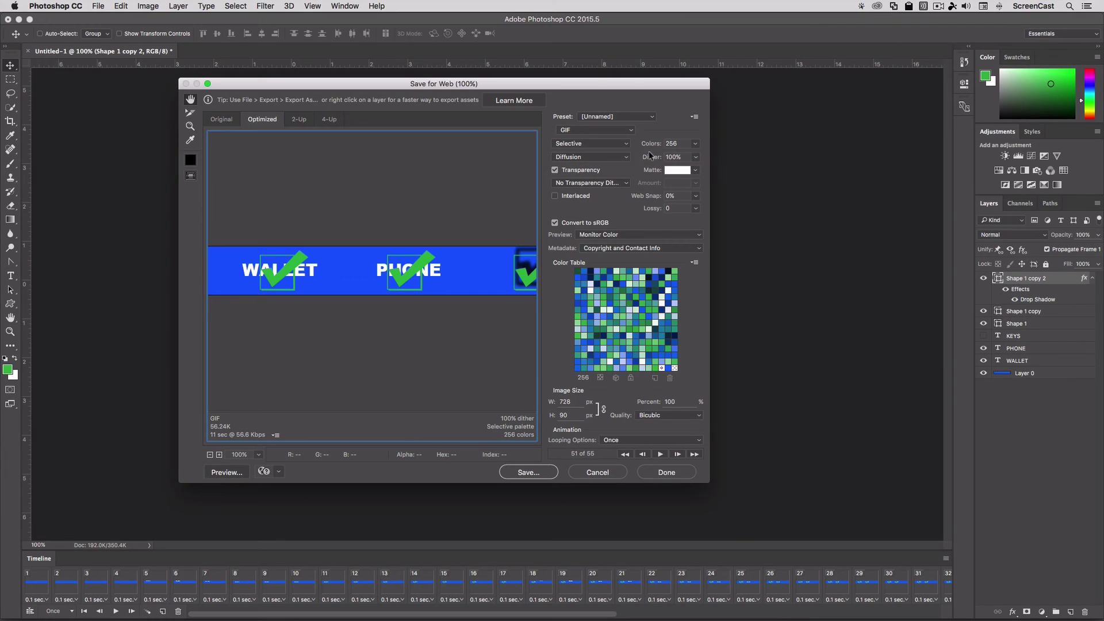
left_click(696, 144)
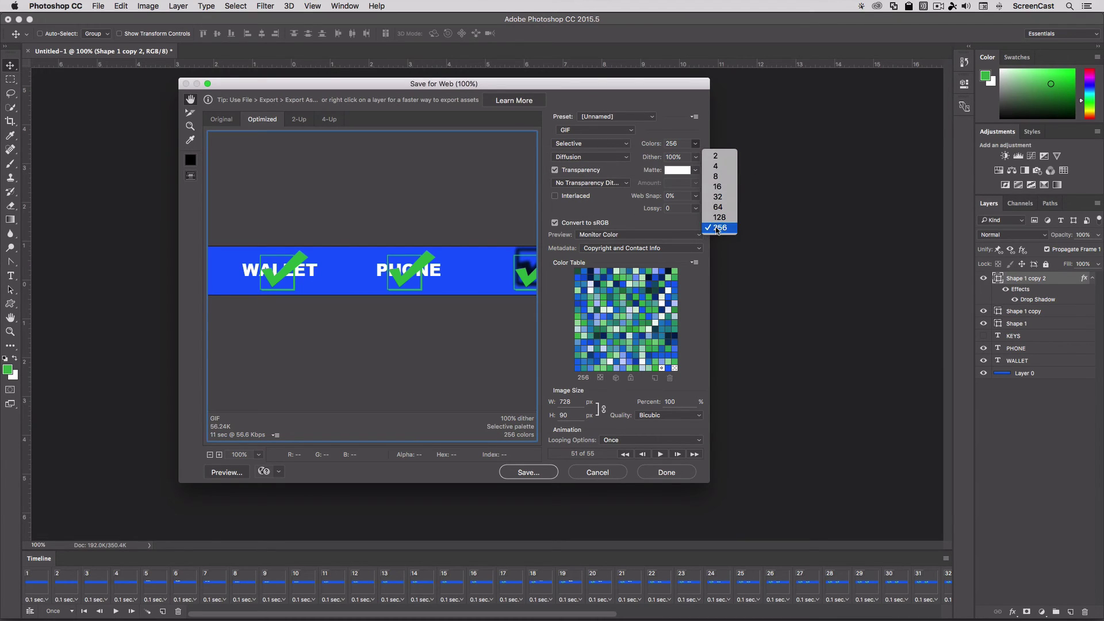
left_click(698, 142)
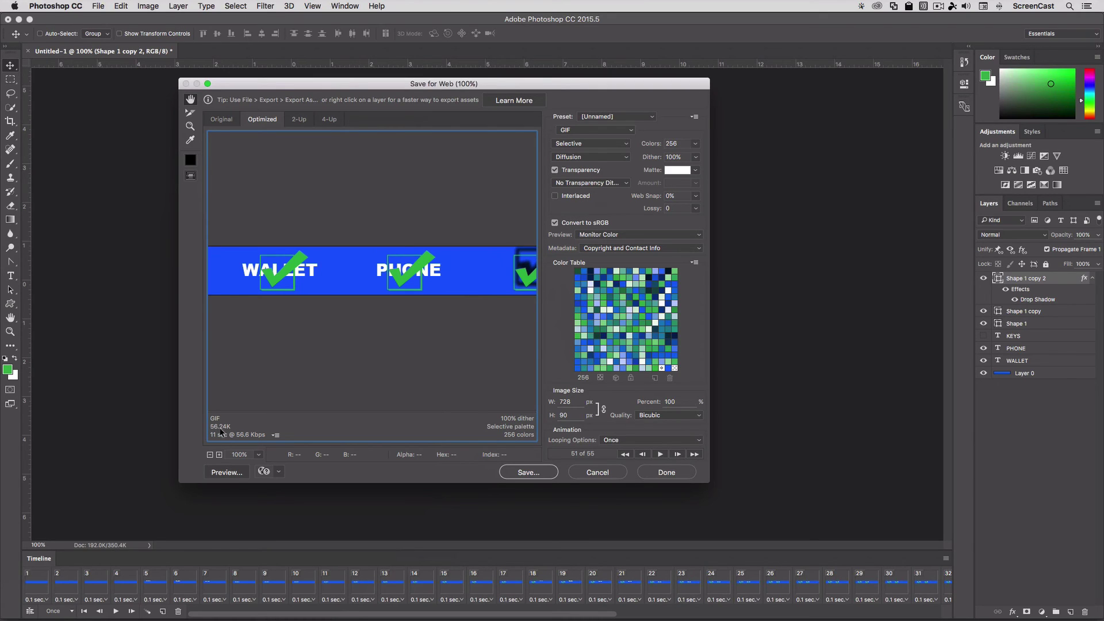
left_click(660, 454)
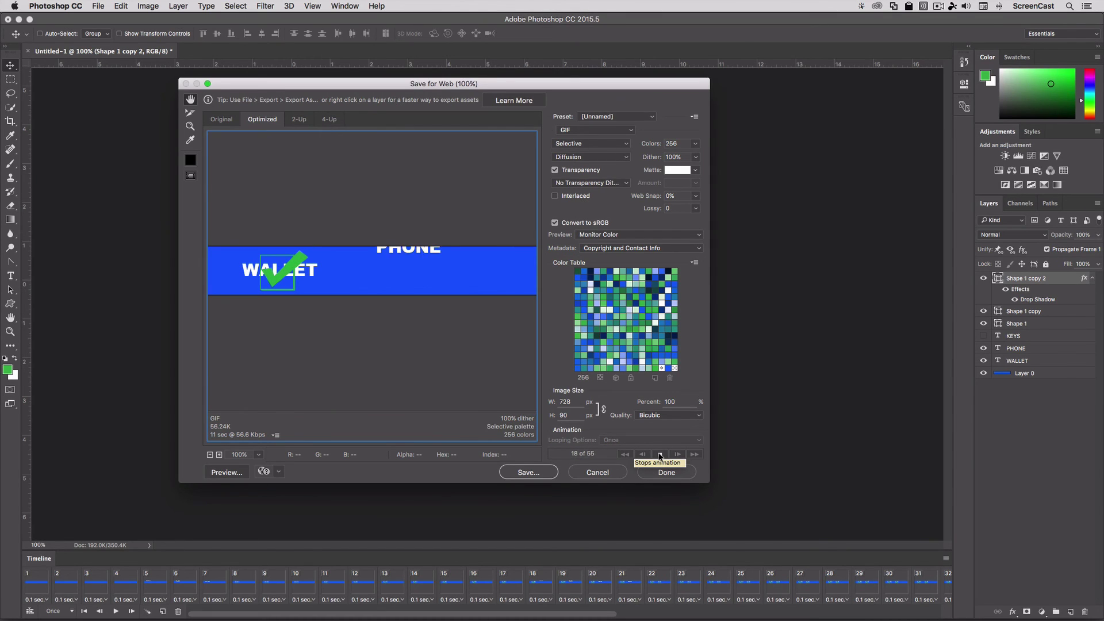
left_click(660, 455)
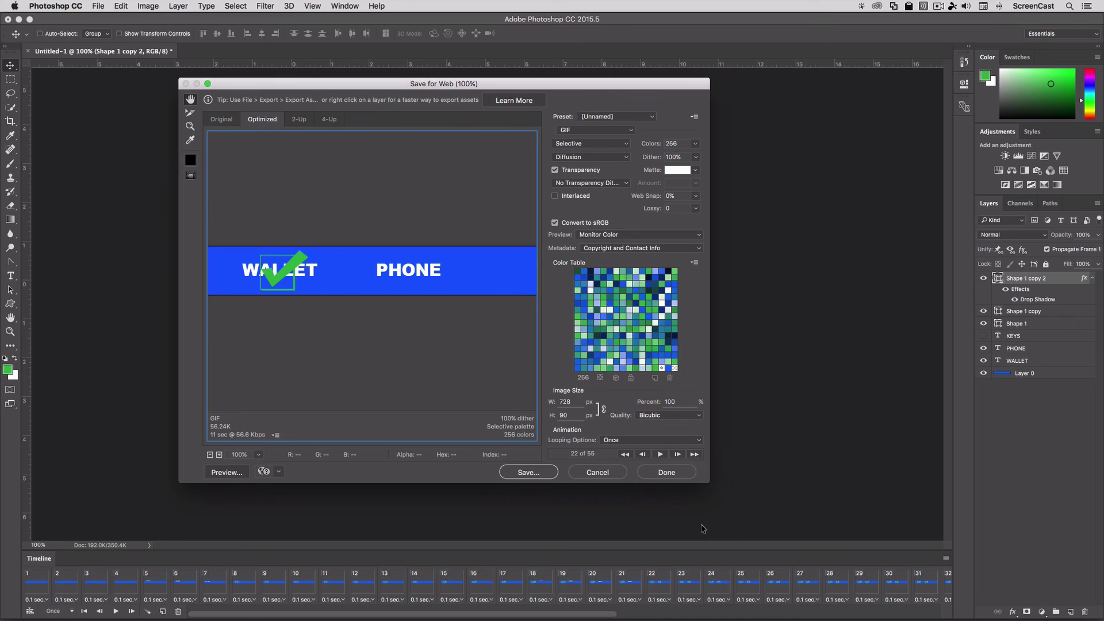
Step: Save the optimized GIF as TEST.gif on the Desktop
left_click(529, 473)
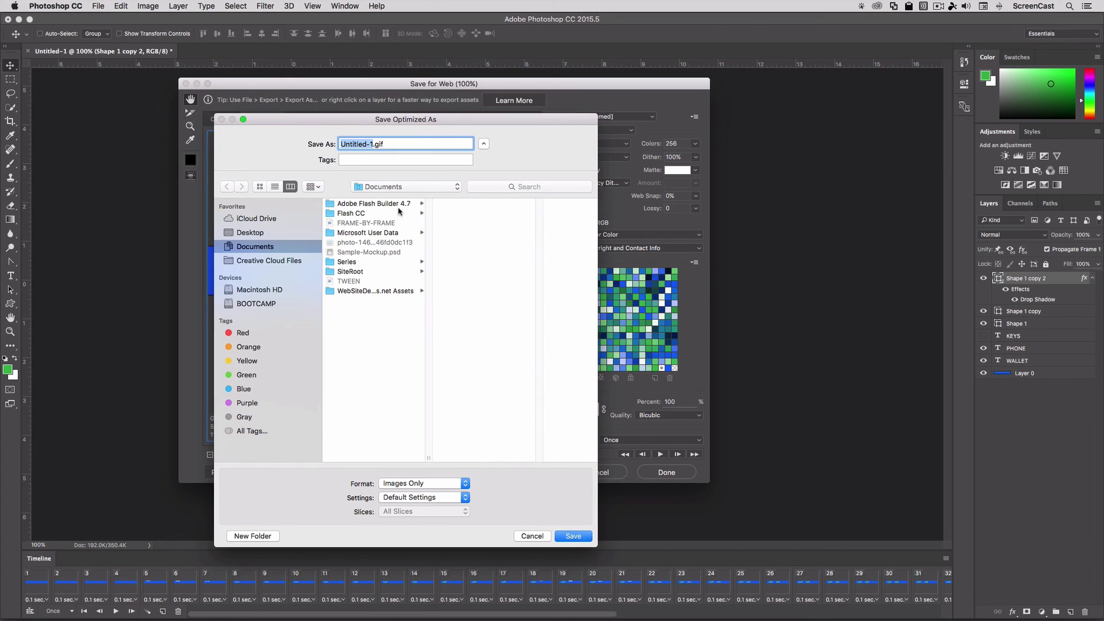
type("TEST")
left_click(251, 232)
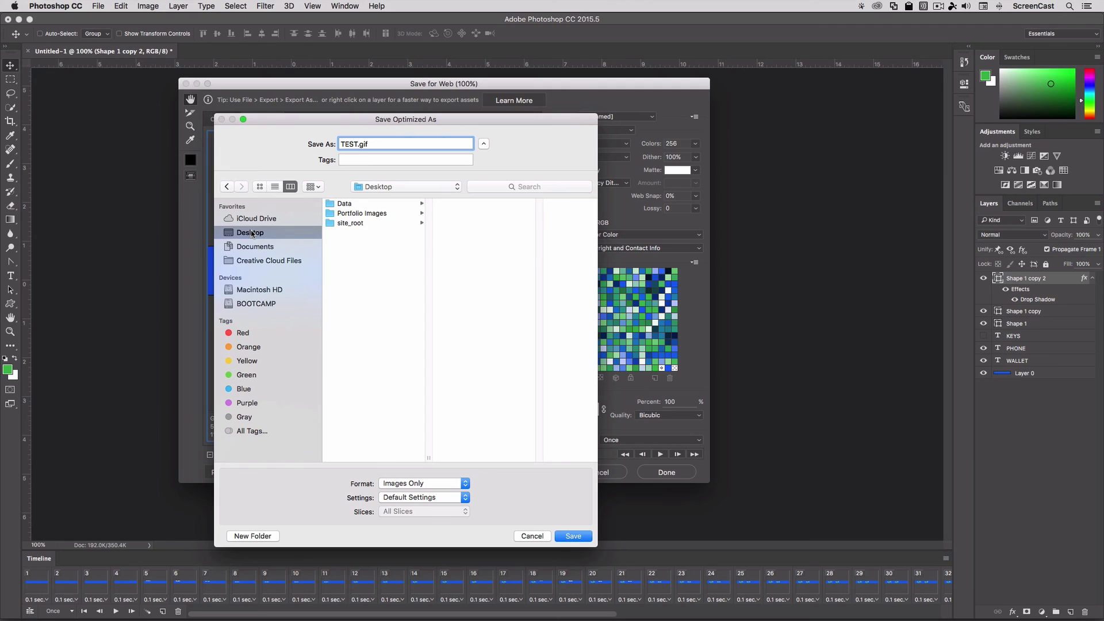
left_click(573, 536)
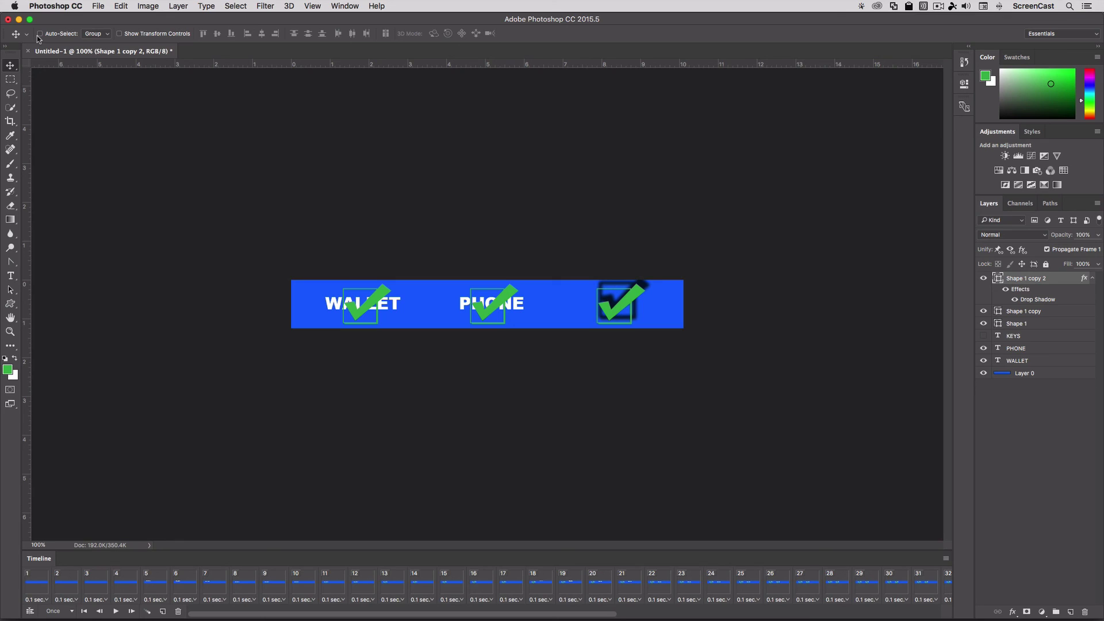
Step: Hide Photoshop and open TEST.gif from the desktop in Safari
key("super+h")
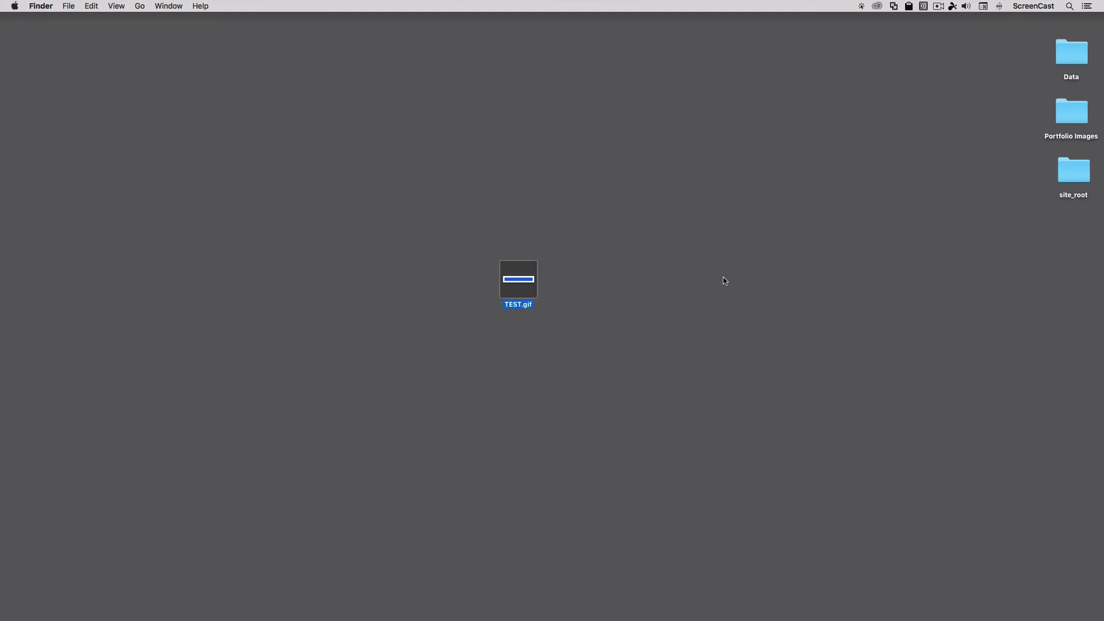
left_click(707, 297)
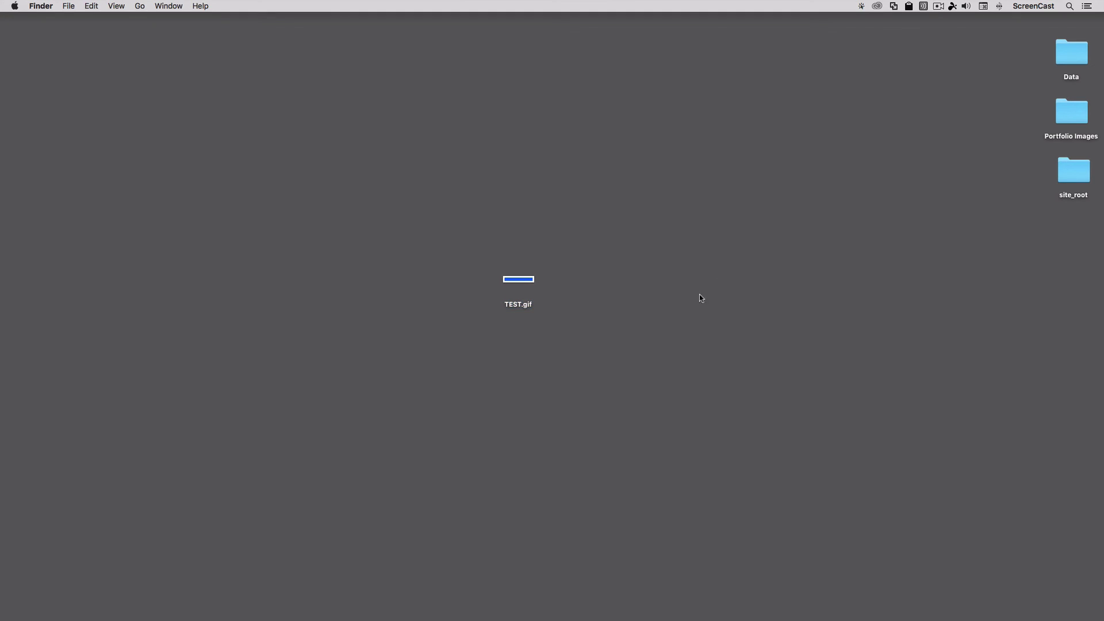
left_click(526, 281)
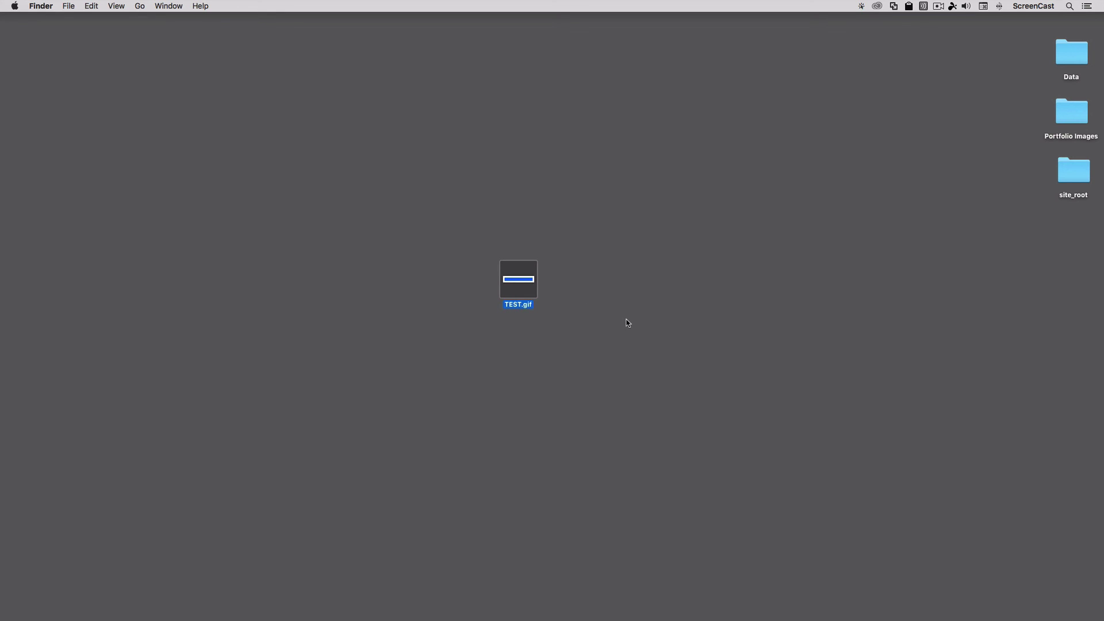
right_click(525, 278)
mouse_move(571, 294)
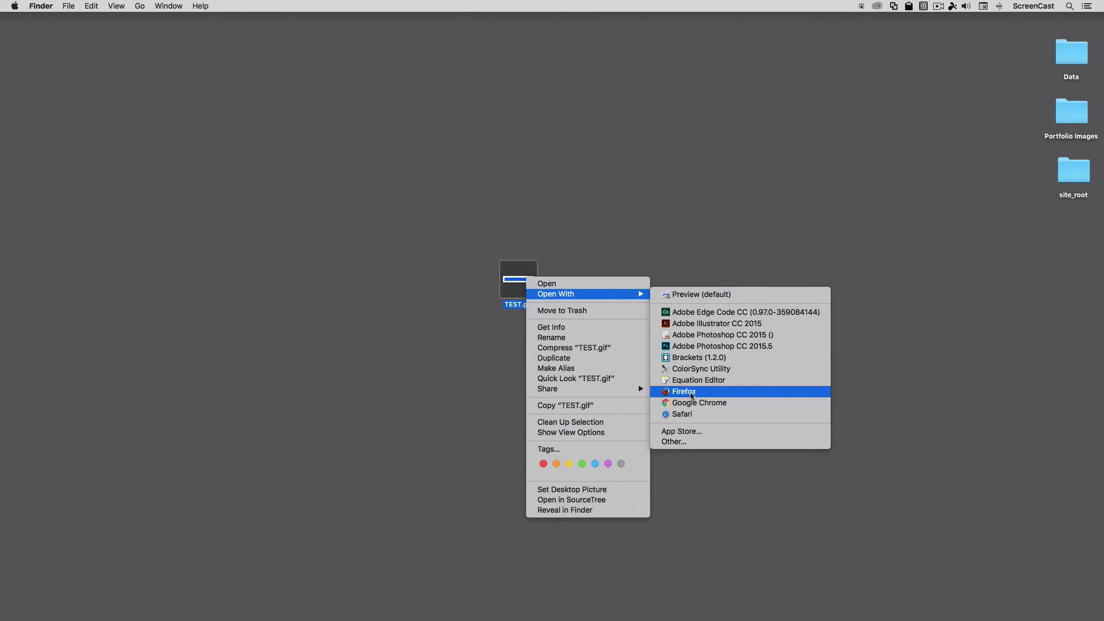
left_click(690, 413)
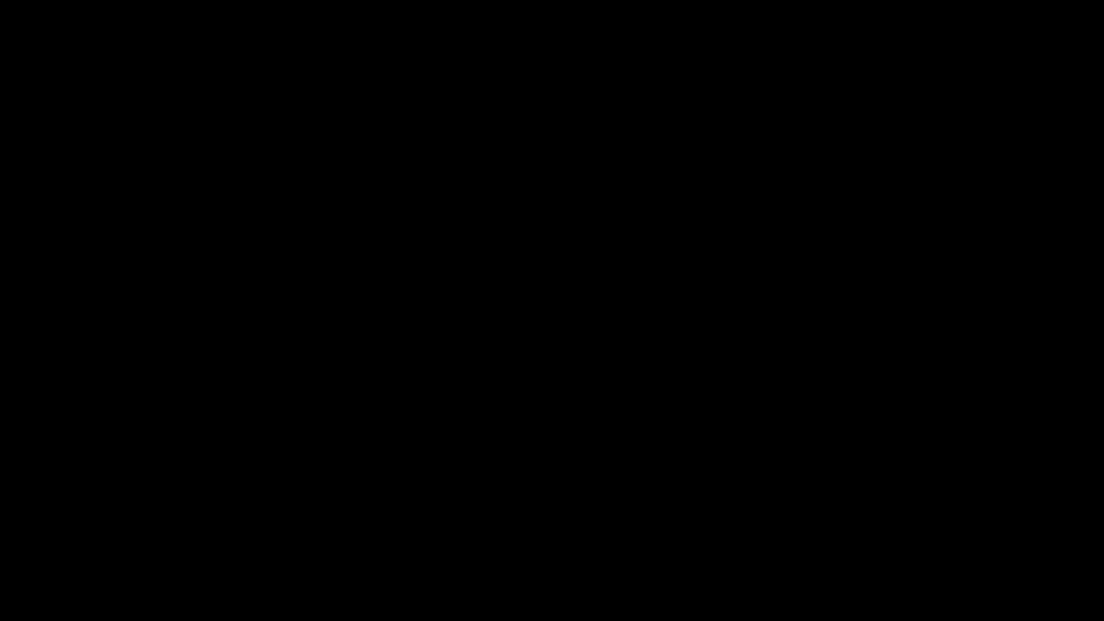